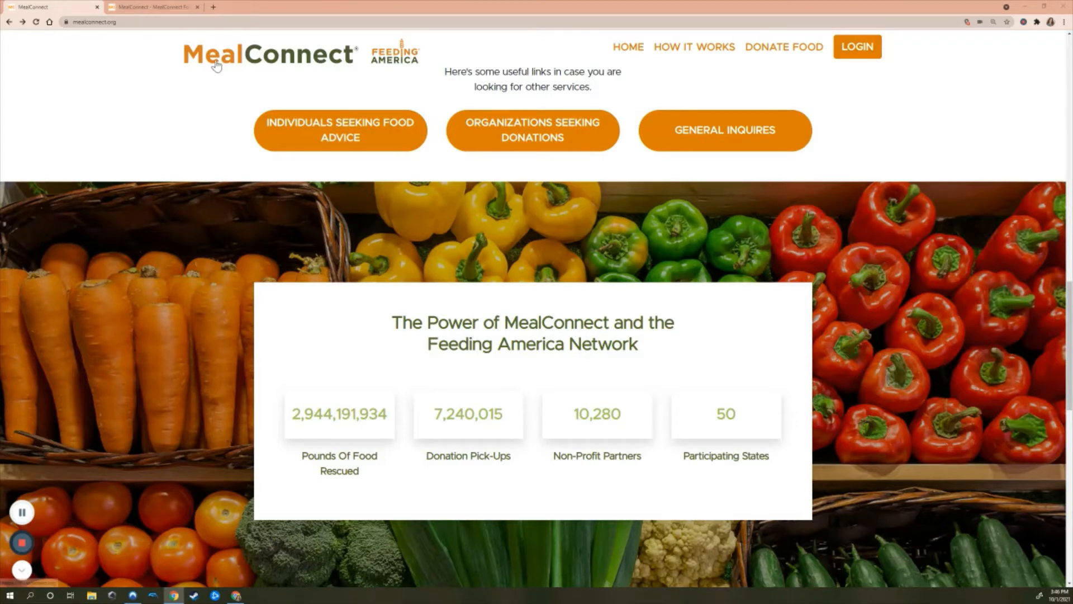
Step: View the account sign-in page and switch to the signed-in MealConnect agency dashboard
{"action": "left_click", "coordinate": [860, 51]}
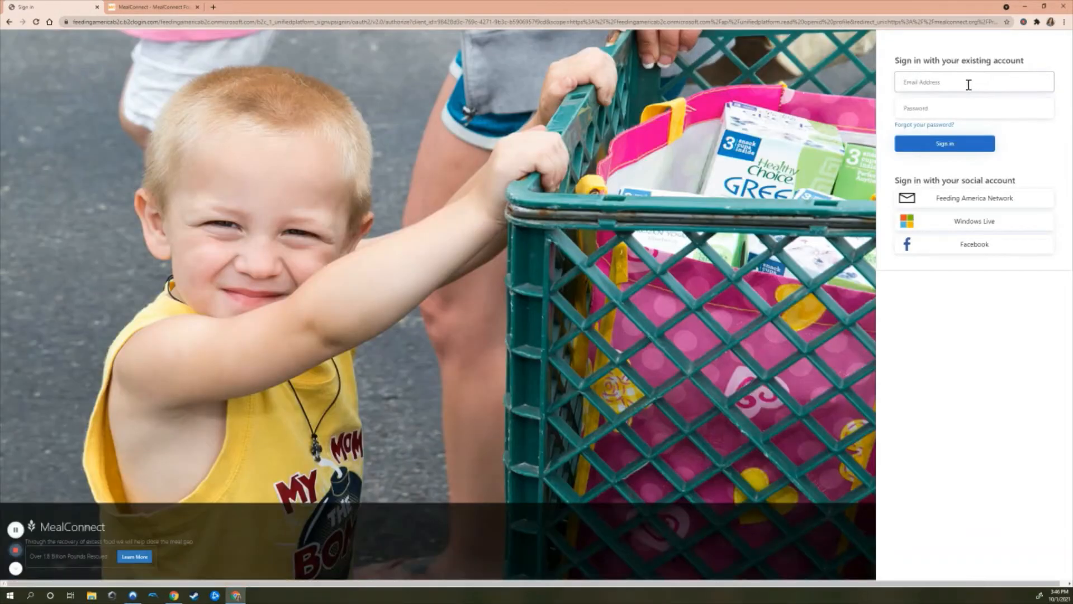
{"action": "left_click", "coordinate": [958, 111]}
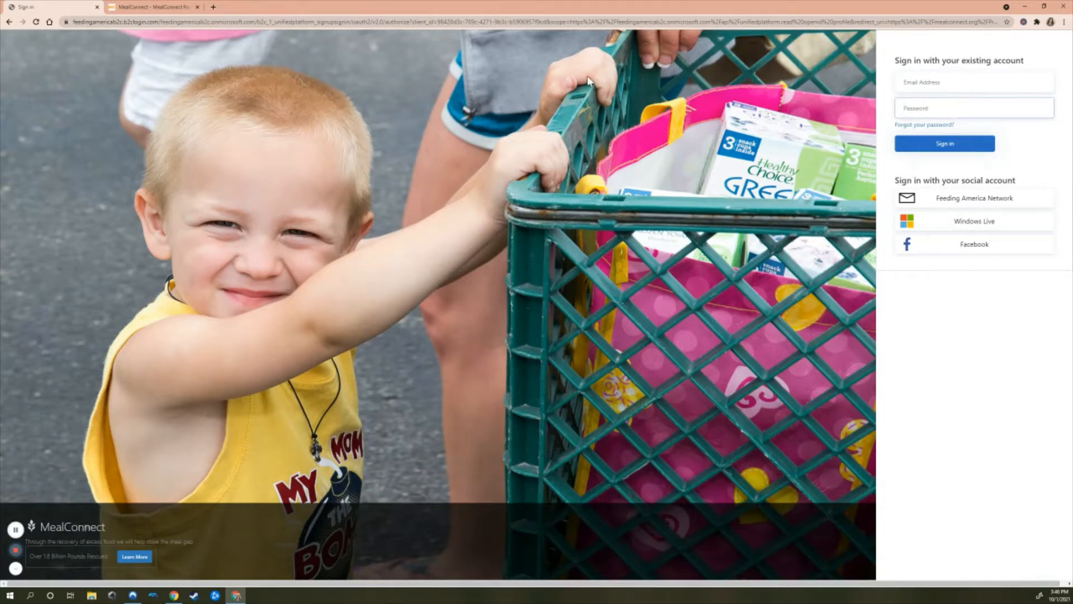
{"action": "left_click", "coordinate": [157, 6]}
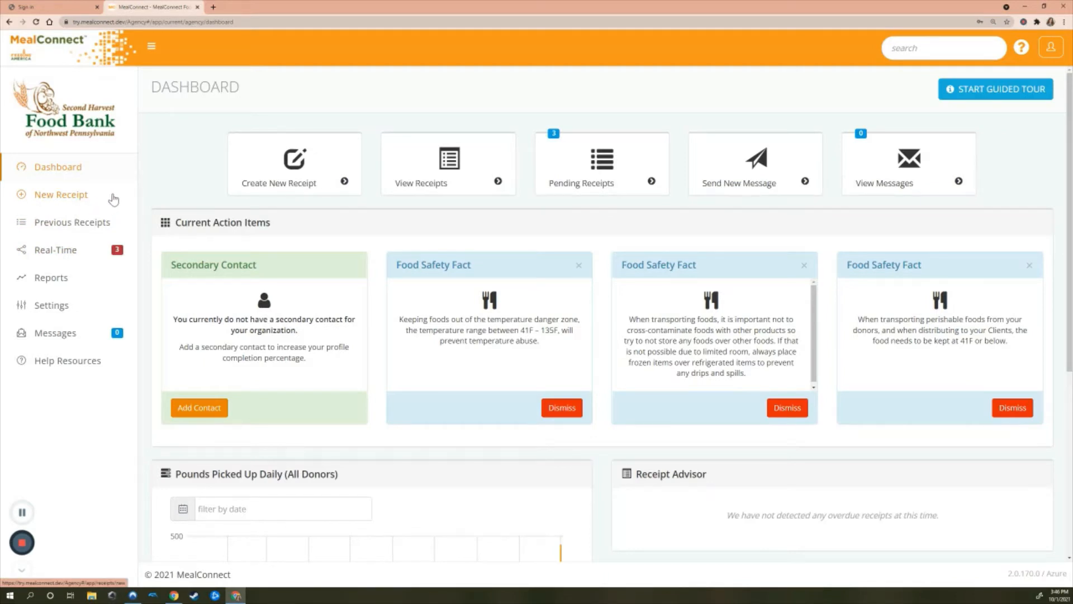
Step: Find the newest pending 100-pound produce pickup in the real-time transactions and start a receipt for it
{"action": "left_click", "coordinate": [67, 256]}
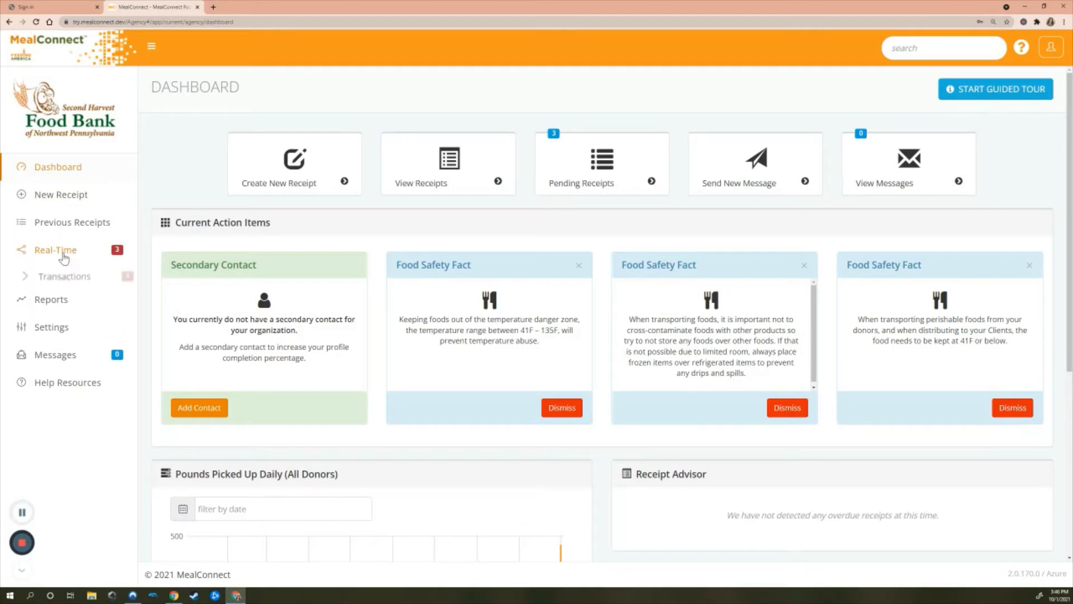
{"action": "left_click", "coordinate": [93, 275]}
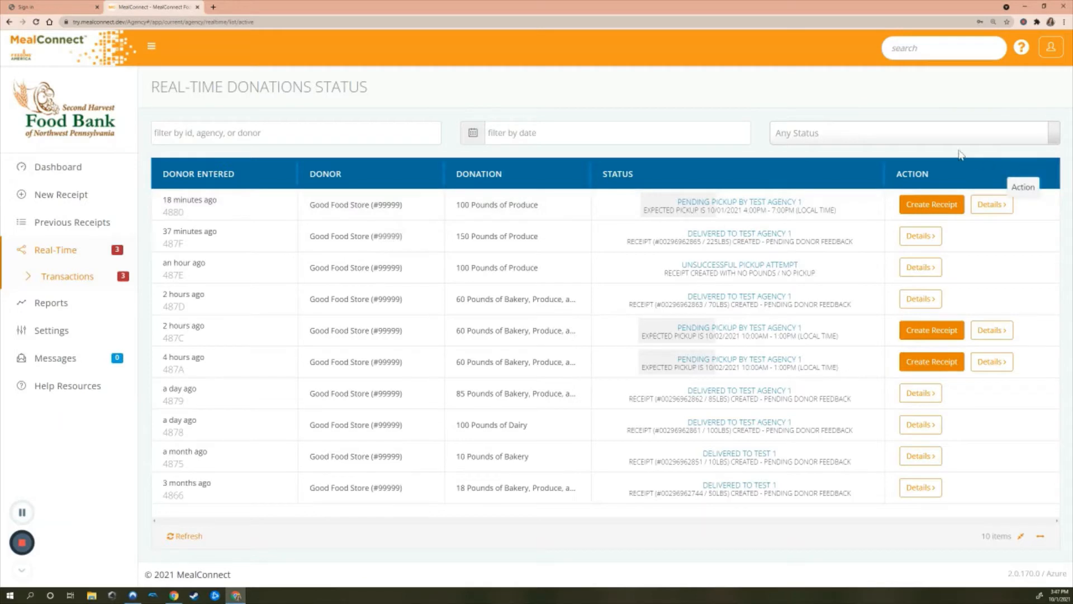
{"action": "left_click", "coordinate": [940, 210]}
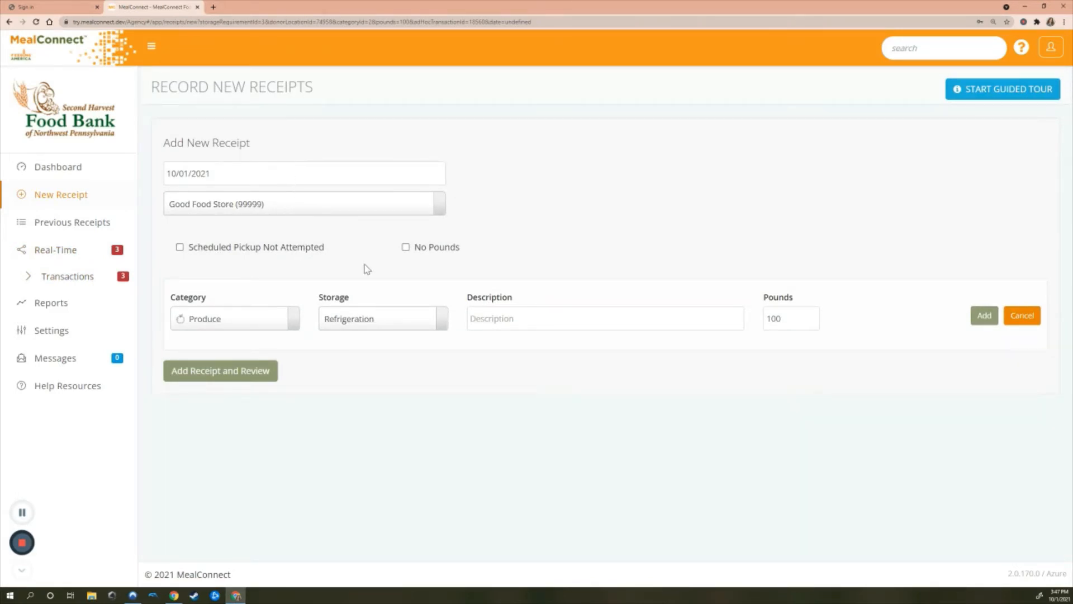
Step: Set the produce line item to 125 pounds with the description apples and add it to the receipt
{"action": "left_click", "coordinate": [417, 176]}
{"action": "left_click", "coordinate": [542, 176]}
{"action": "left_click", "coordinate": [815, 324]}
{"action": "left_click", "coordinate": [545, 319]}
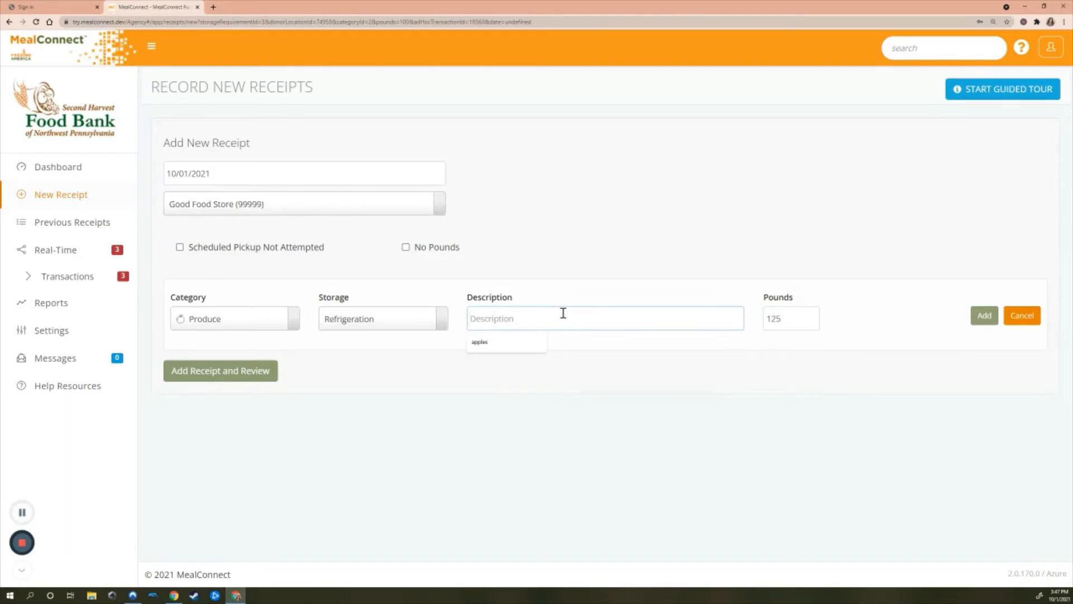
{"action": "left_click", "coordinate": [494, 343]}
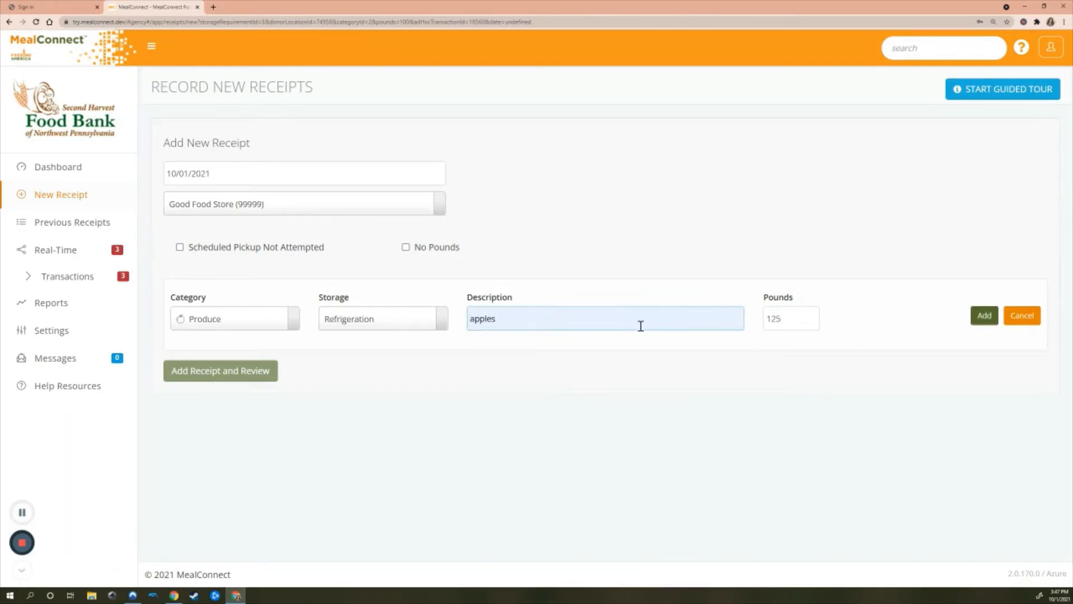
{"action": "left_click", "coordinate": [985, 319]}
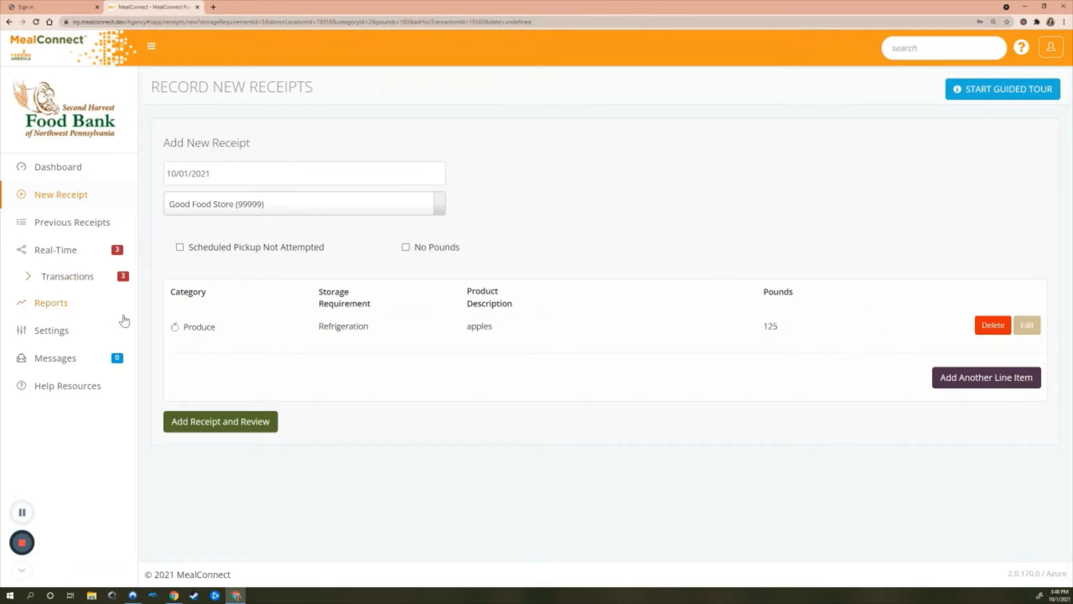
Step: Add a second line item with category Bread, storage Refrigeration, description bagels and 20 pounds
{"action": "left_click", "coordinate": [962, 385]}
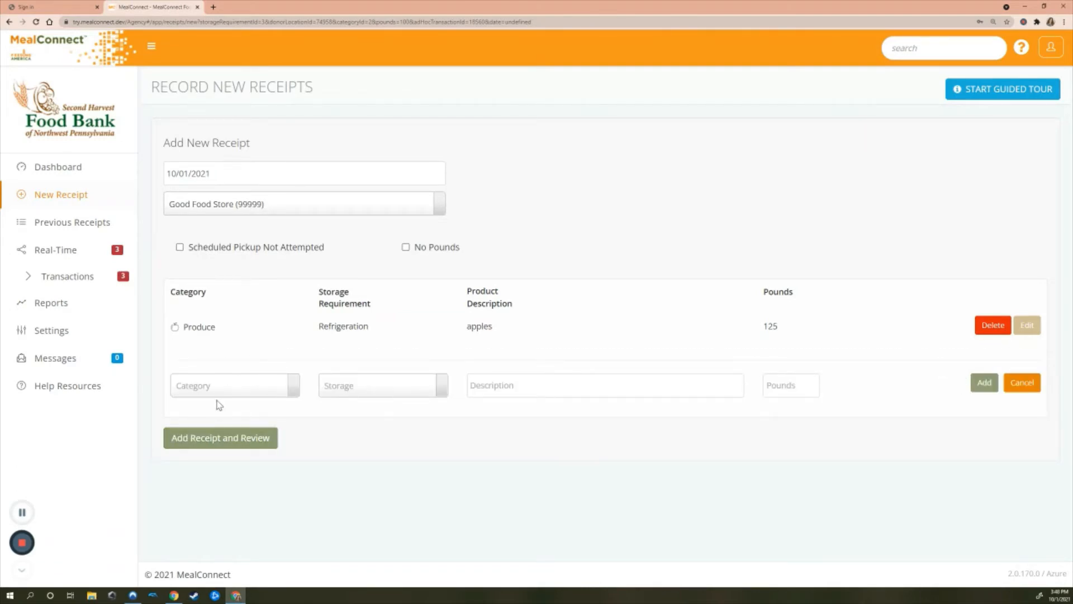
{"action": "left_click", "coordinate": [250, 384]}
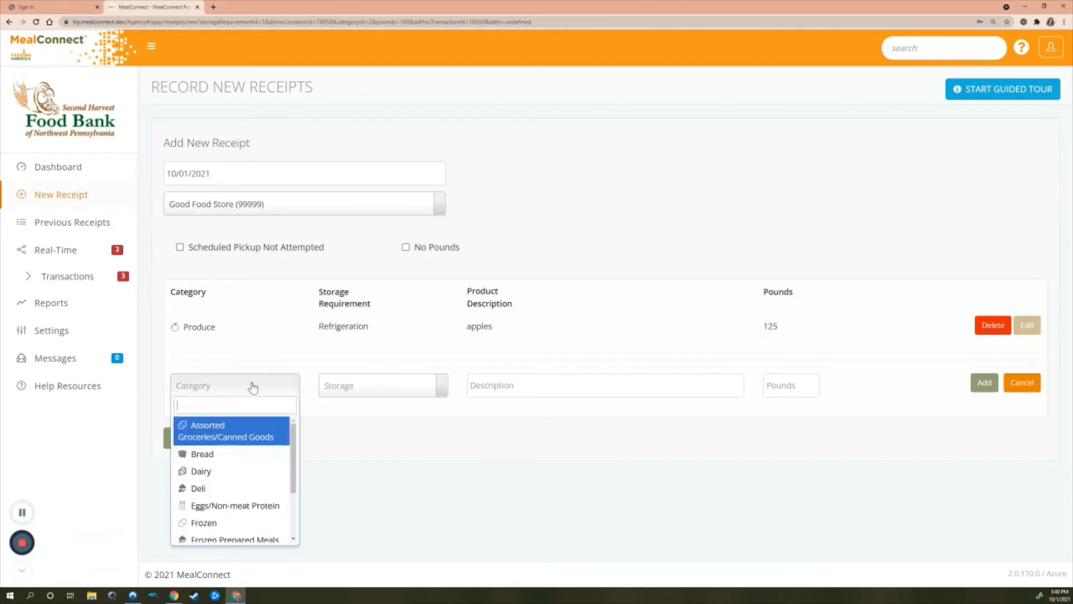
{"action": "left_click", "coordinate": [264, 459]}
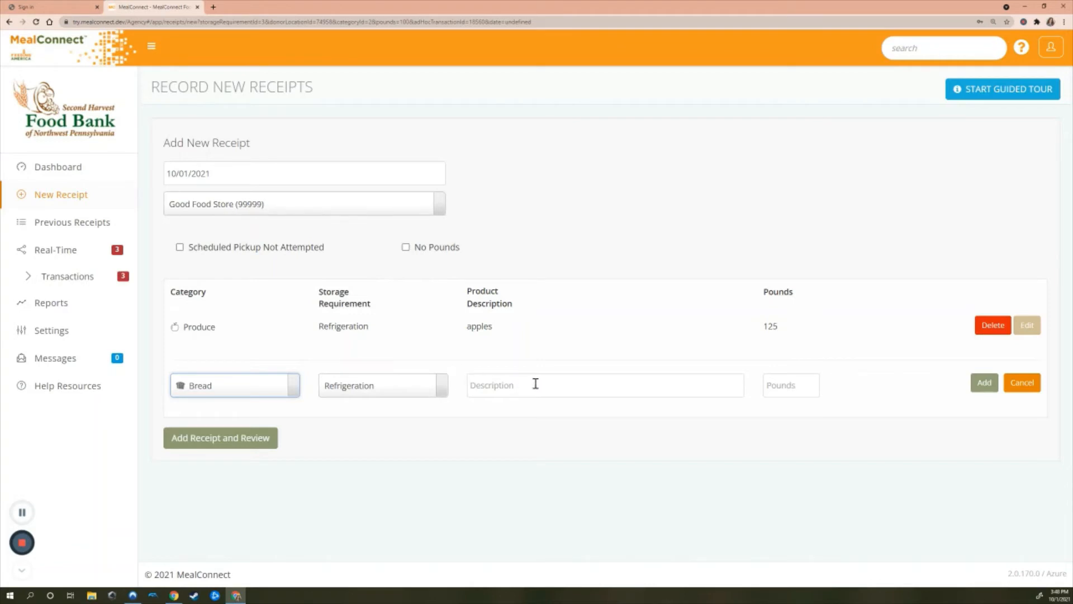
{"action": "left_click", "coordinate": [688, 385]}
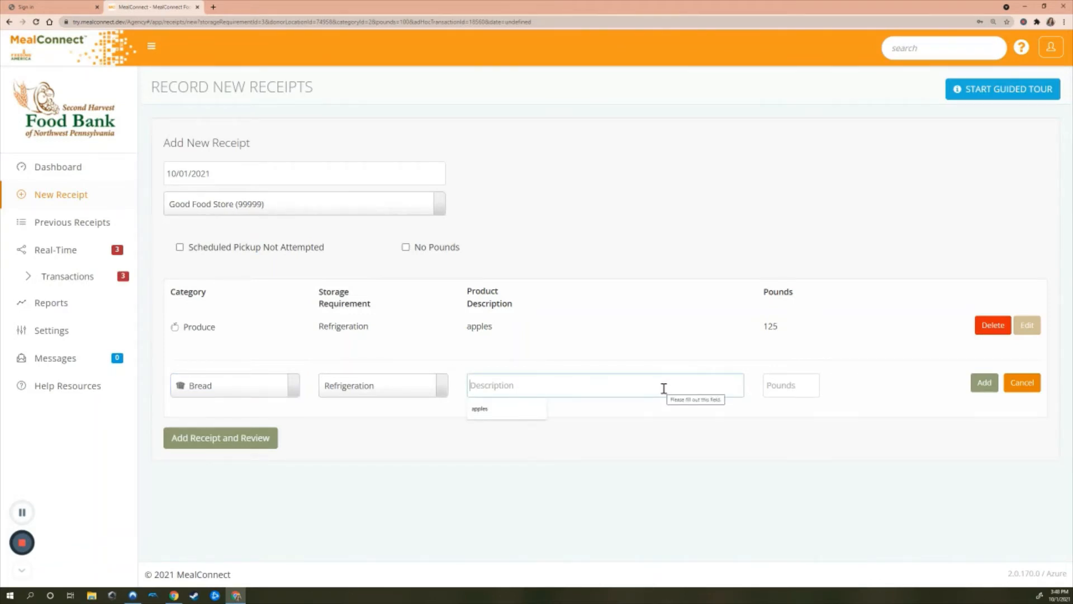
{"action": "type", "text": "bage"}
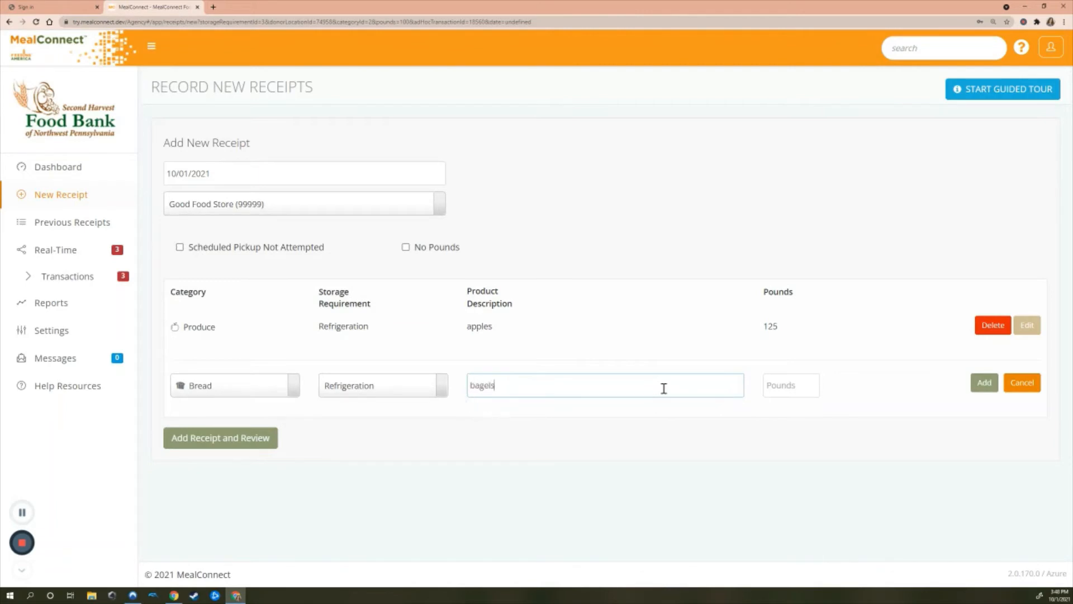
{"action": "type", "text": "ls"}
{"action": "left_click", "coordinate": [796, 385]}
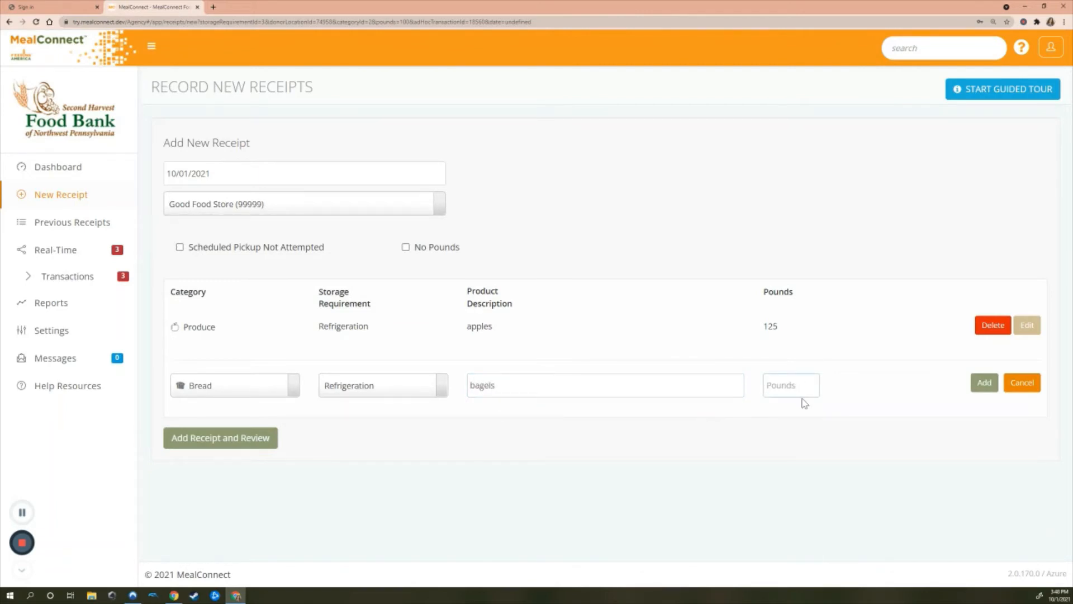
{"action": "type", "text": "20"}
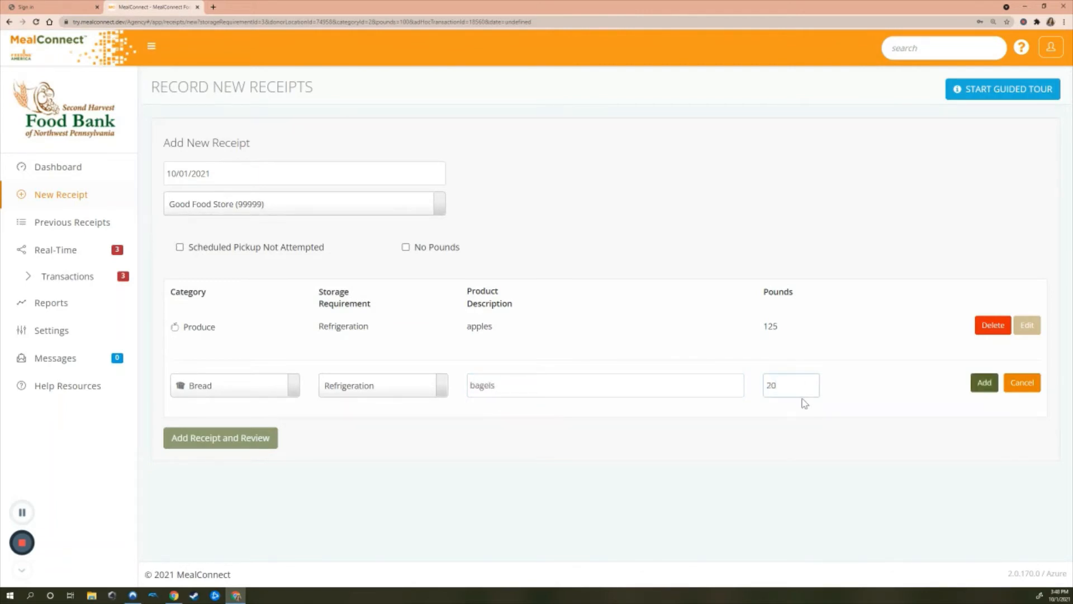
{"action": "left_click", "coordinate": [984, 384]}
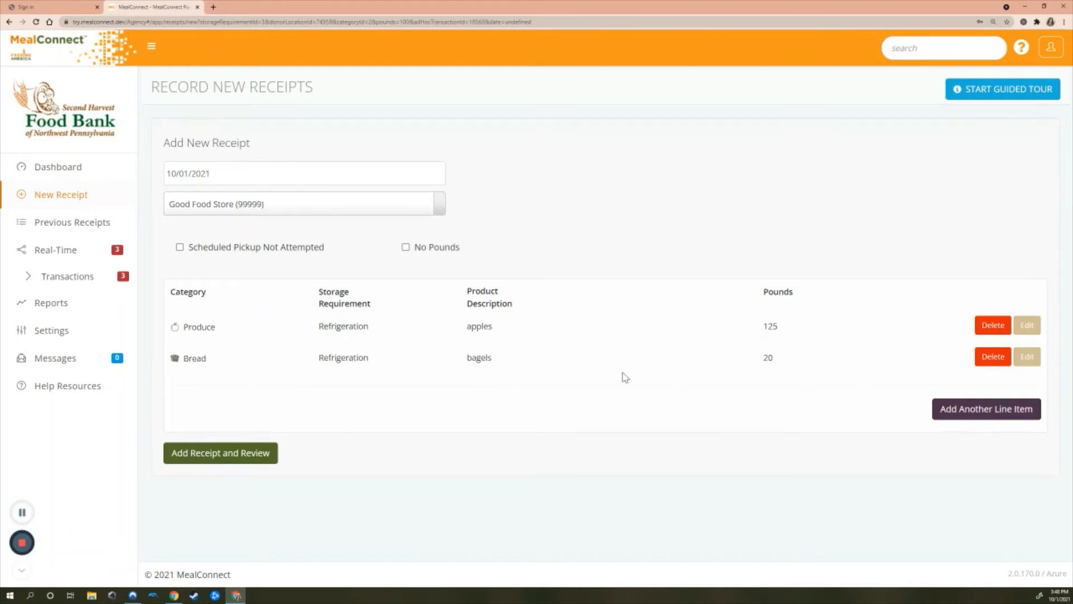
Step: Set the weight of the bagels line item to 50 pounds and save it
{"action": "double_click", "coordinate": [768, 359]}
{"action": "left_click", "coordinate": [896, 361]}
{"action": "left_click", "coordinate": [1027, 356]}
{"action": "left_click_drag", "start_coordinate": [781, 384], "coordinate": [752, 395]}
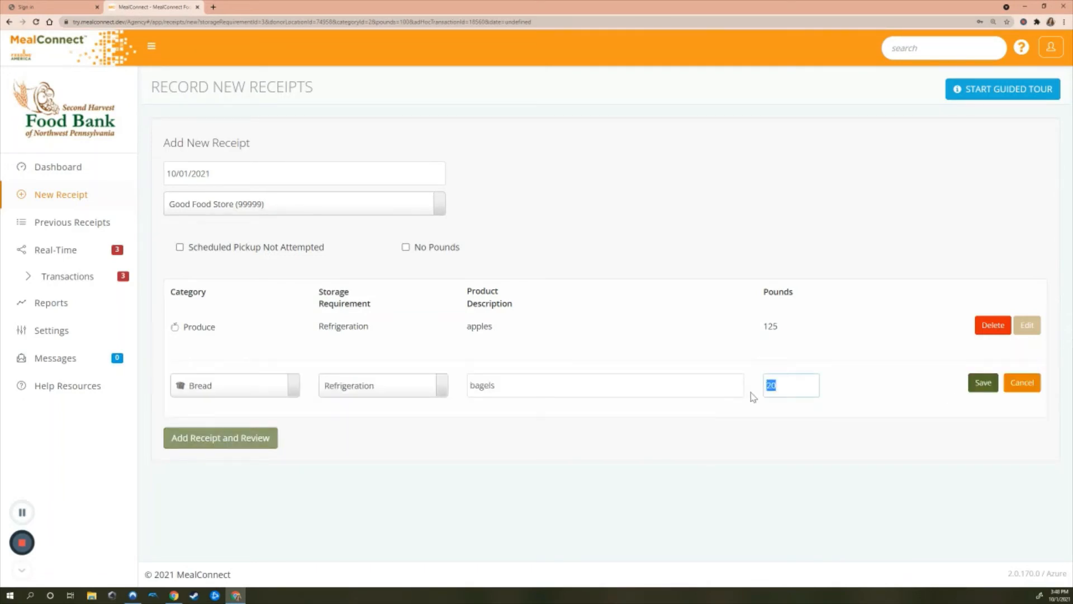
{"action": "type", "text": "50"}
{"action": "left_click", "coordinate": [983, 383]}
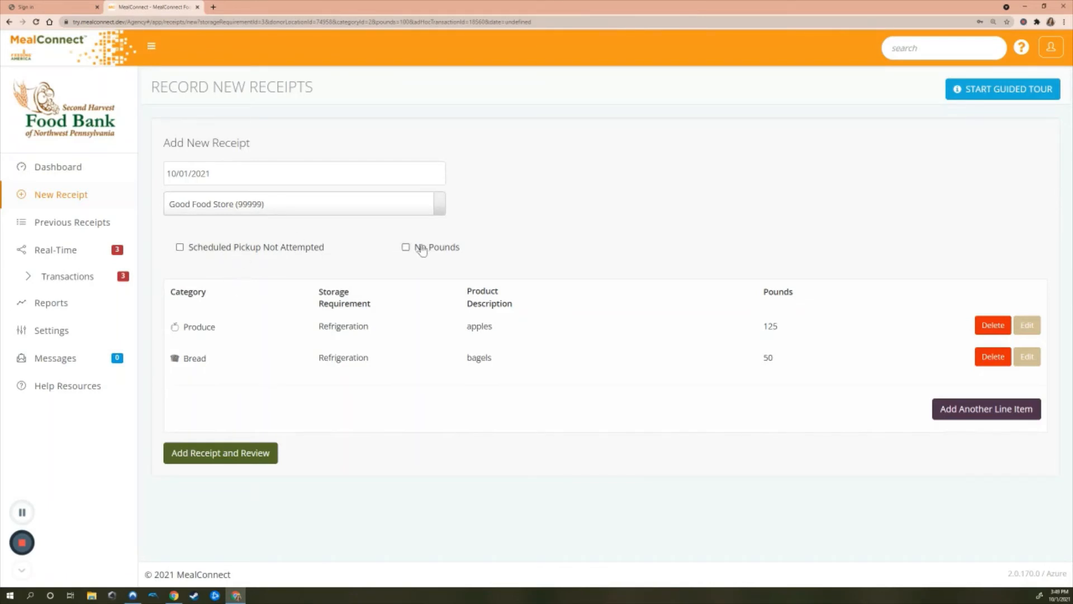
Step: Try marking the scheduled pickup as not attempted with the reason Cancelled (Sick), and clear the mark again
{"action": "left_click", "coordinate": [250, 254]}
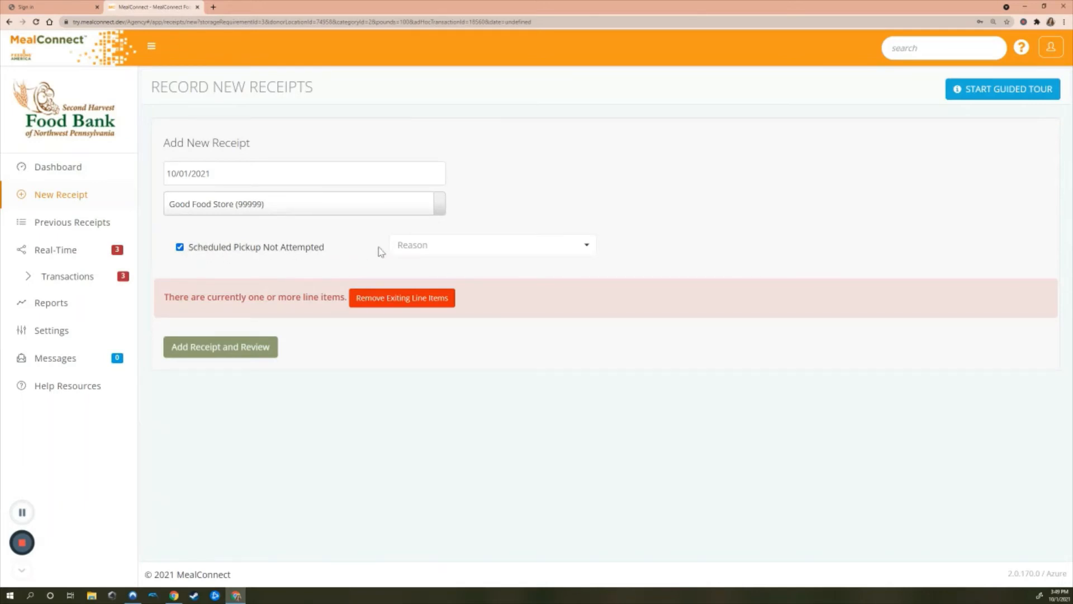
{"action": "left_click", "coordinate": [409, 249]}
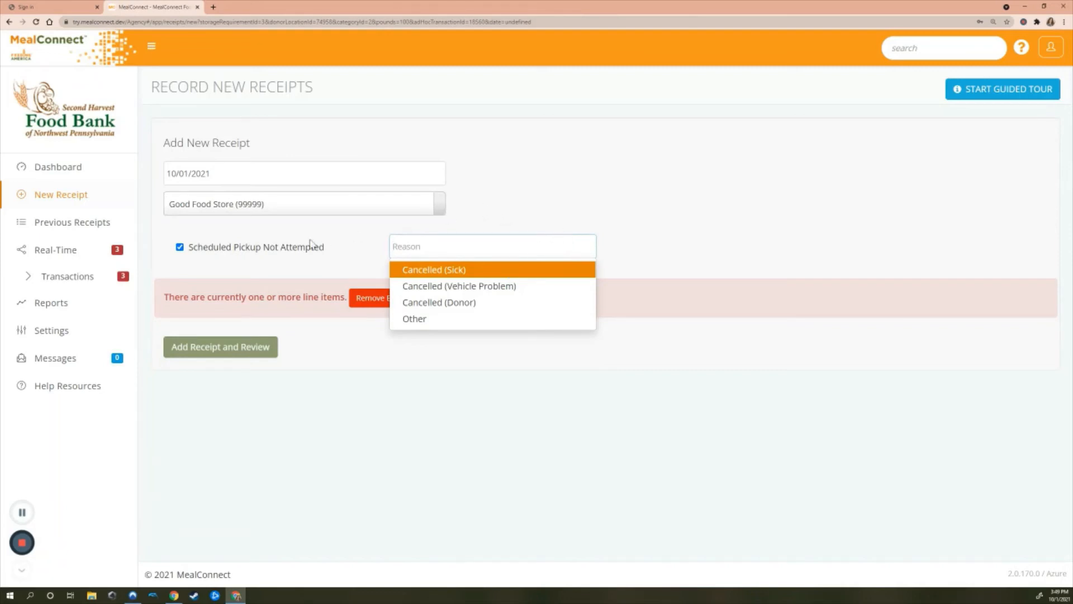
{"action": "left_click", "coordinate": [418, 269]}
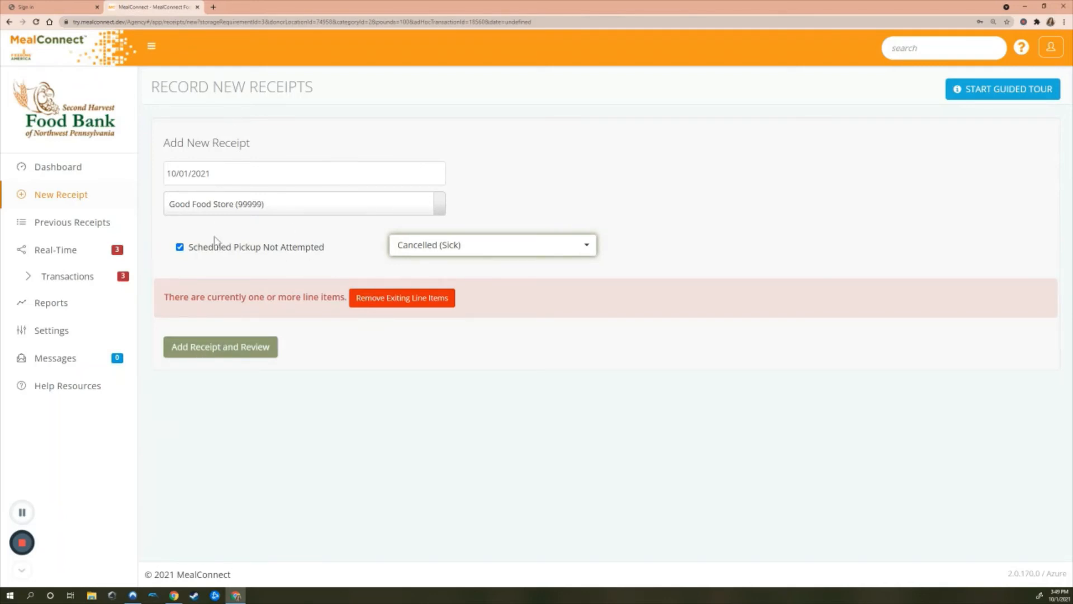
{"action": "left_click", "coordinate": [277, 248]}
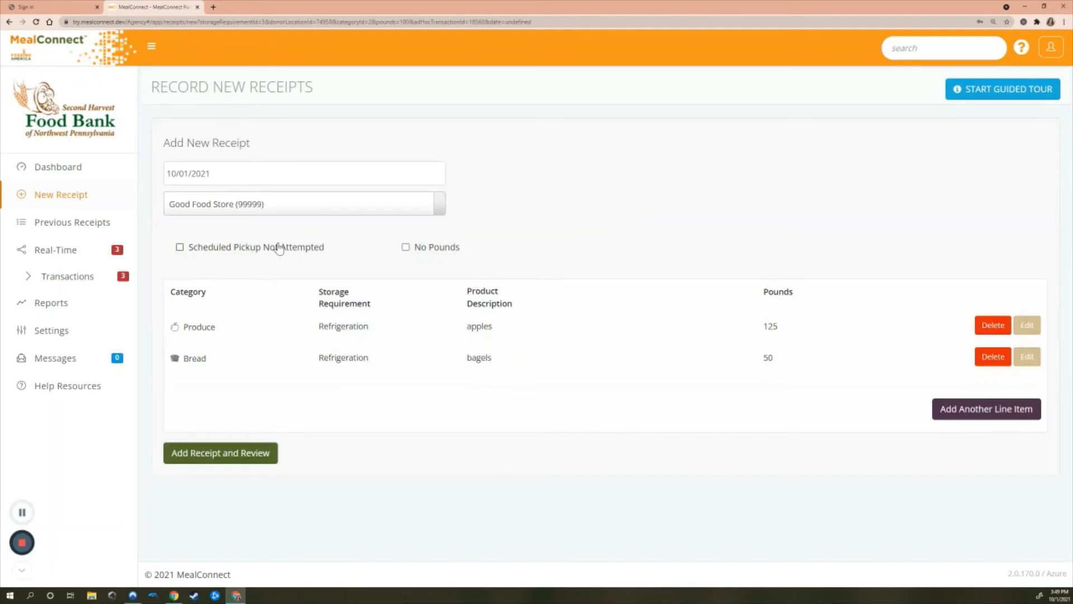
Step: Try marking the receipt as No Pounds with the reason "nothing to pick", and clear the mark again
{"action": "left_click", "coordinate": [431, 253]}
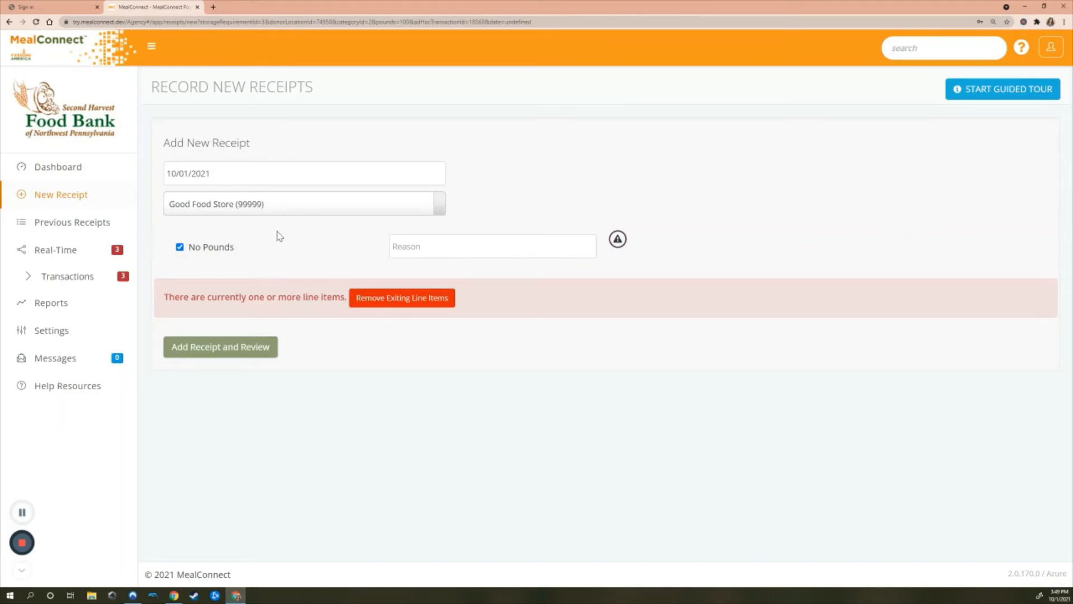
{"action": "left_click", "coordinate": [429, 251]}
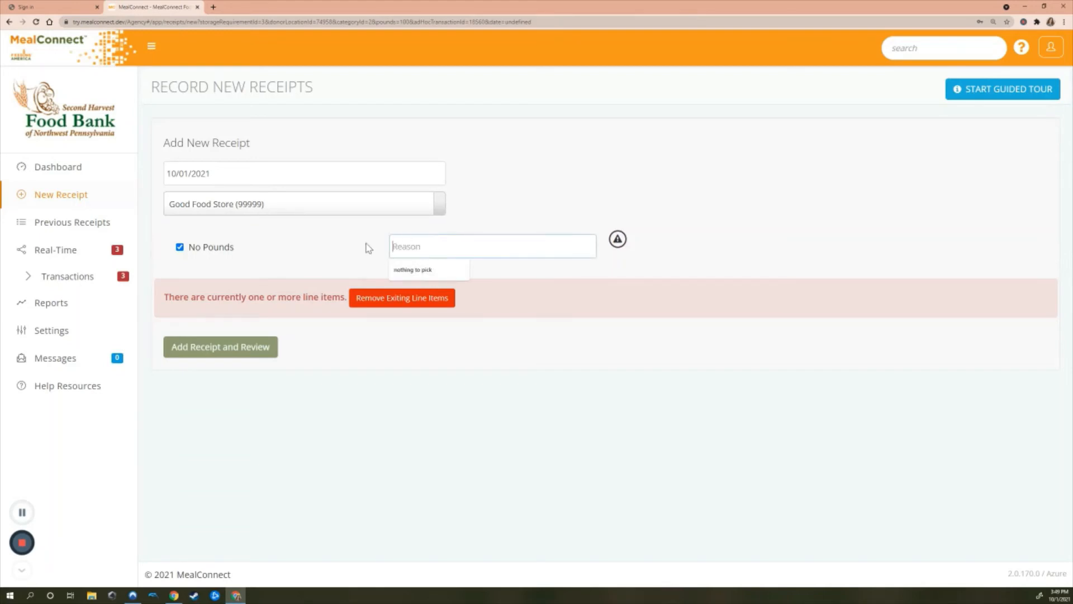
{"action": "left_click", "coordinate": [420, 270]}
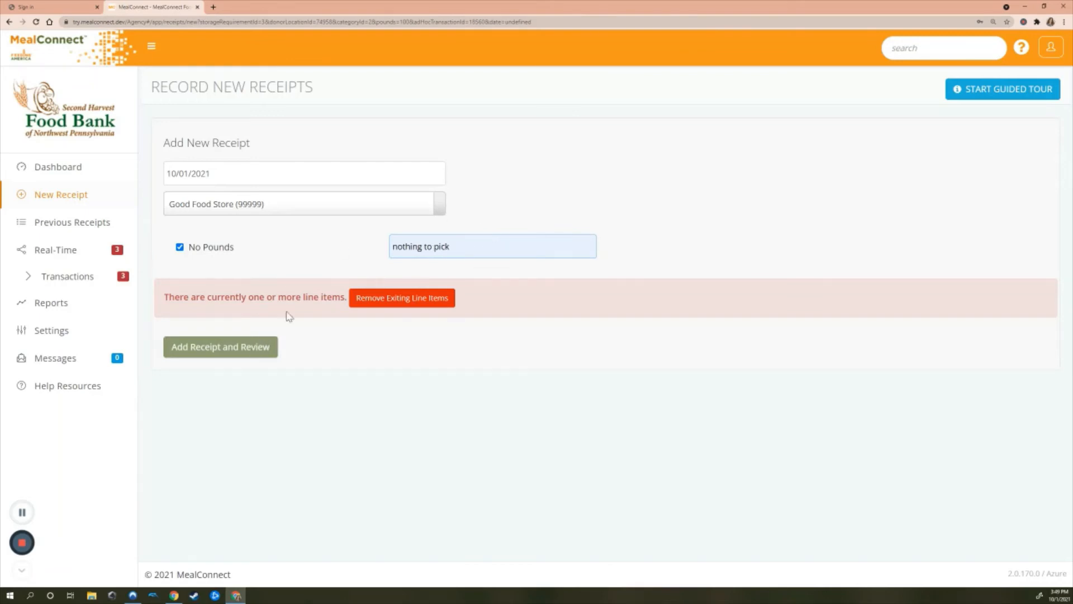
{"action": "left_click", "coordinate": [212, 250]}
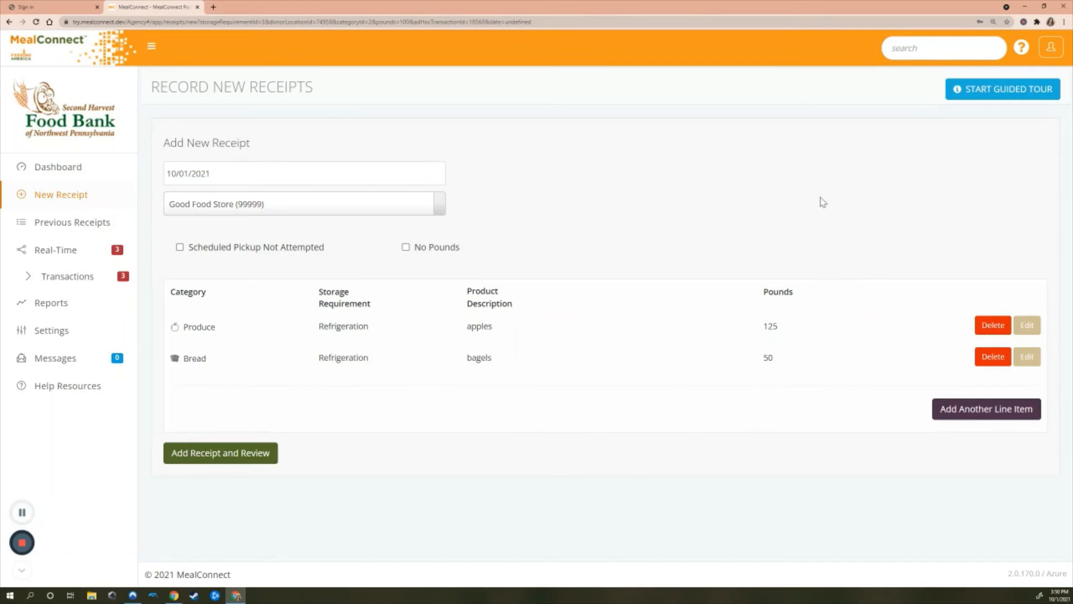
Step: Add the Good Food Store receipt for review and submit it
{"action": "left_click", "coordinate": [232, 454]}
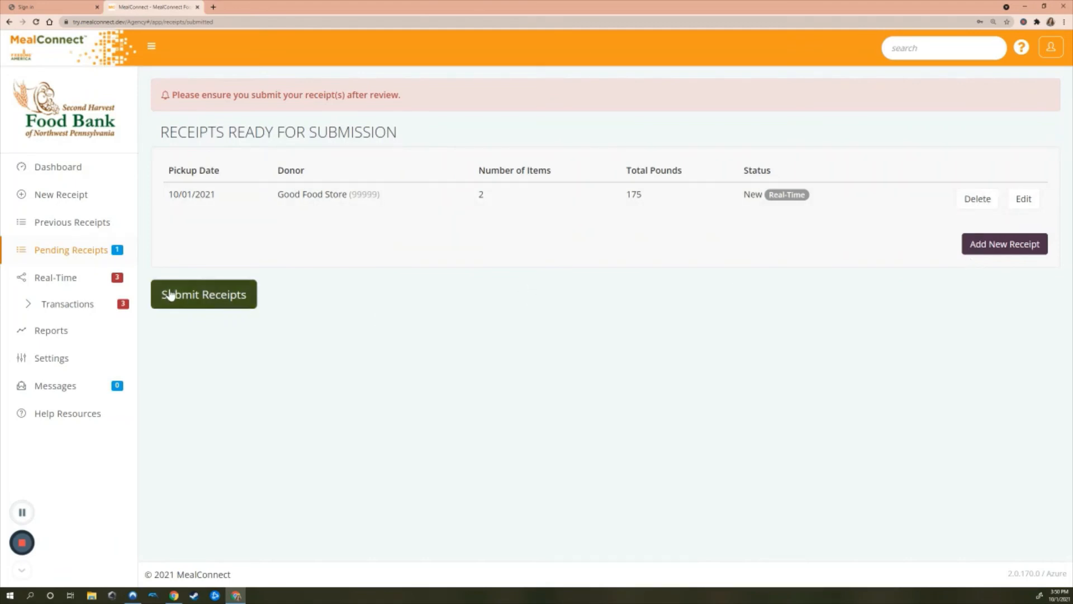
{"action": "left_click", "coordinate": [226, 300]}
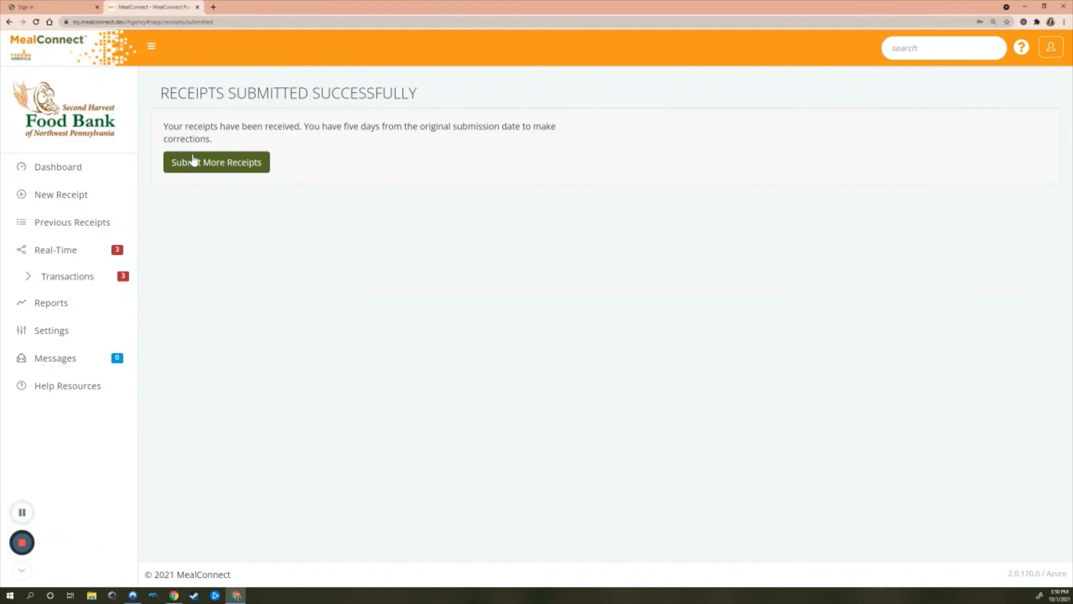
Step: Reopen the newest October 1, 2021 receipt from the previous receipts for editing, save it and resubmit it
{"action": "left_click", "coordinate": [74, 228]}
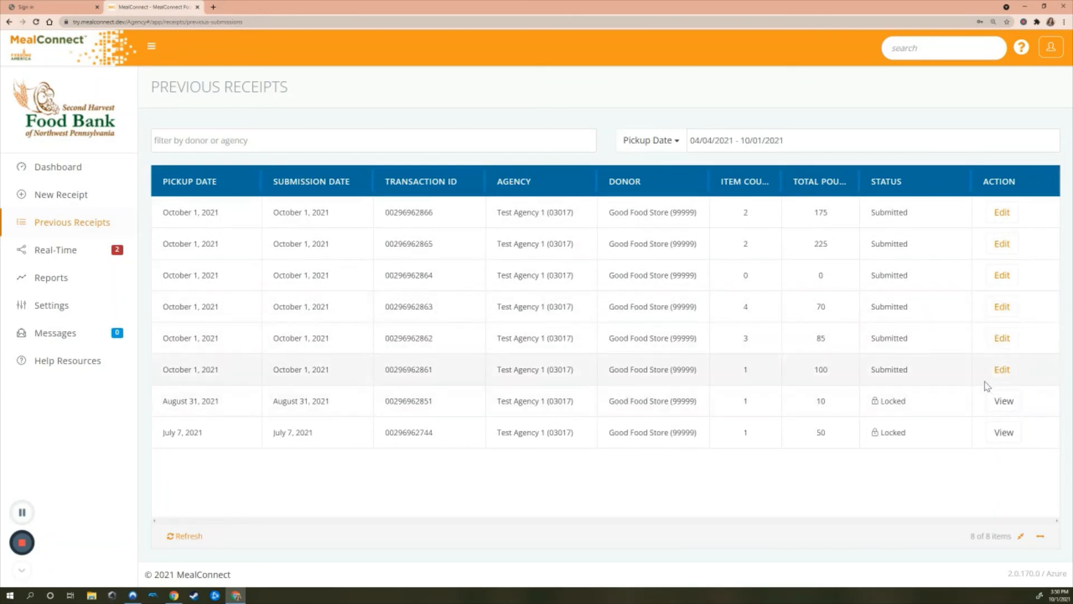
{"action": "left_click", "coordinate": [1003, 213]}
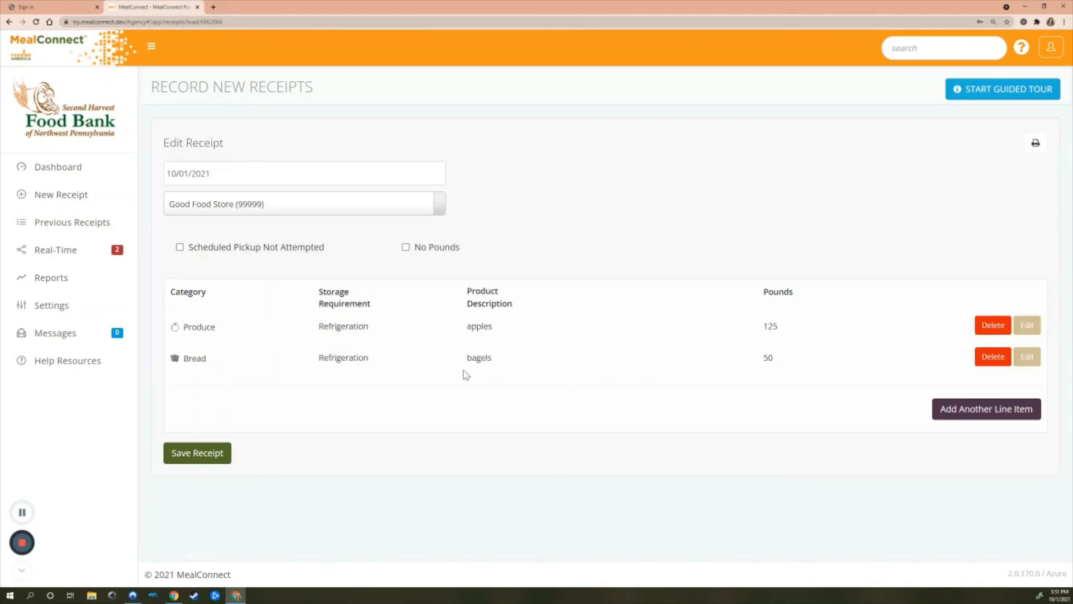
{"action": "left_click", "coordinate": [223, 451]}
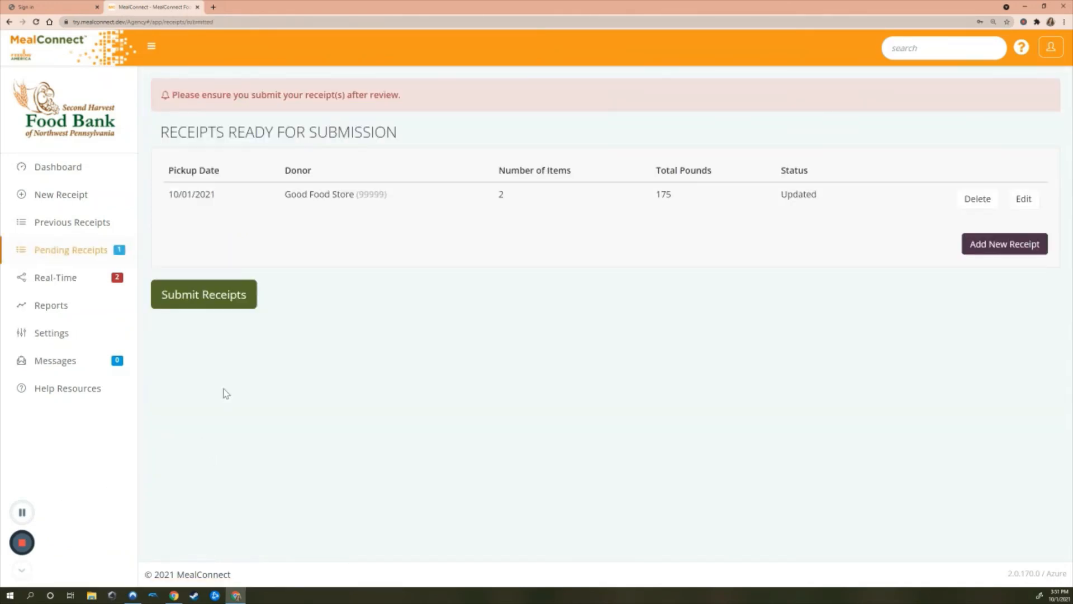
{"action": "left_click", "coordinate": [217, 303]}
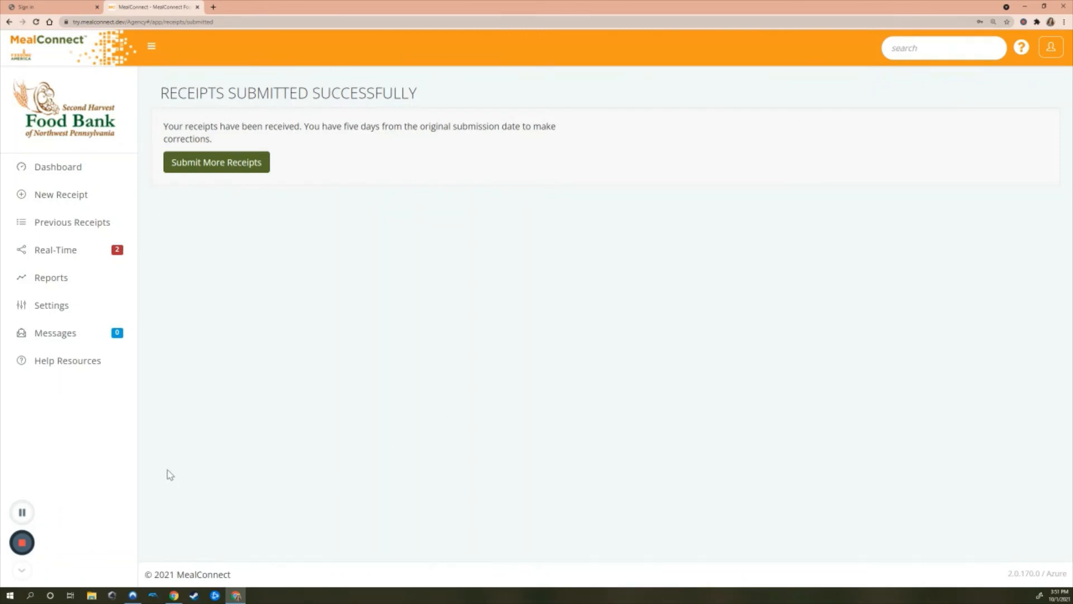
{"action": "left_click", "coordinate": [21, 542]}
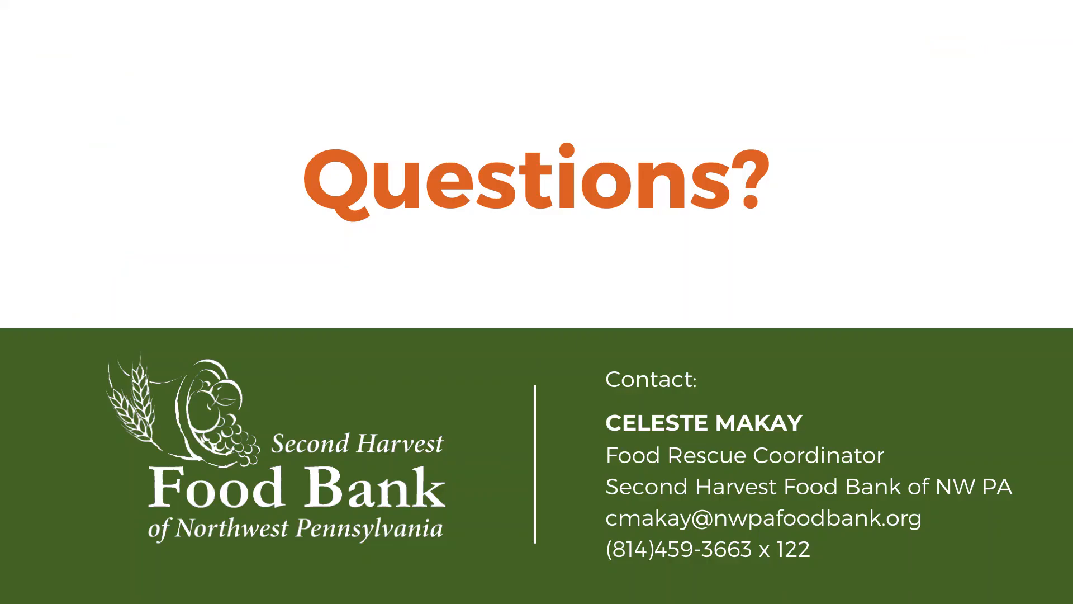